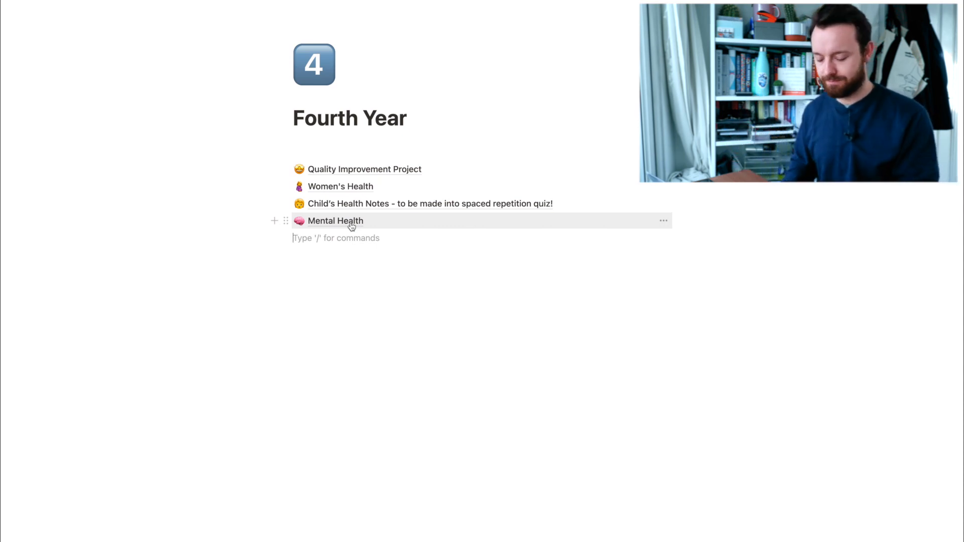
Open the Mental Health page, expand its NOTES section and generate a new note from the template
left_click(351, 226)
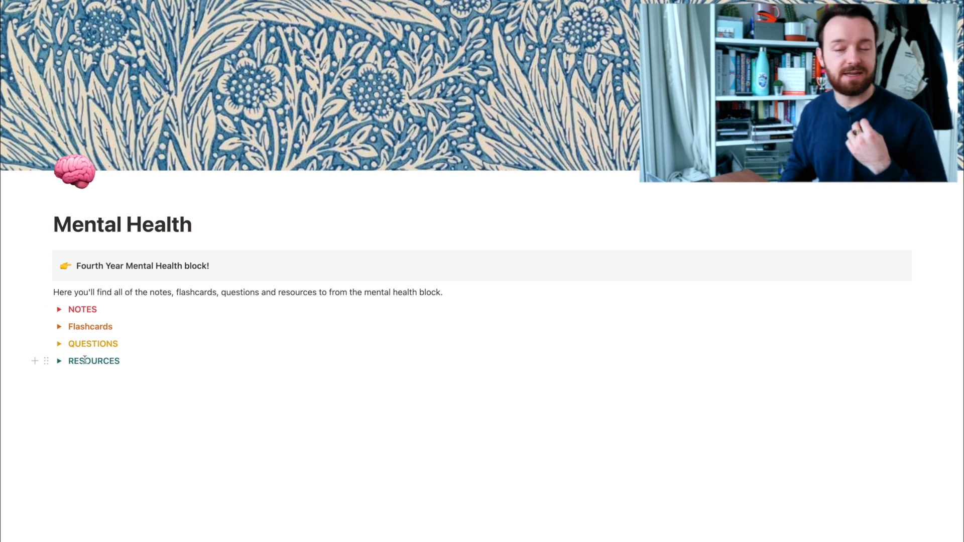
left_click(59, 310)
scroll(75, 316, "down", 1)
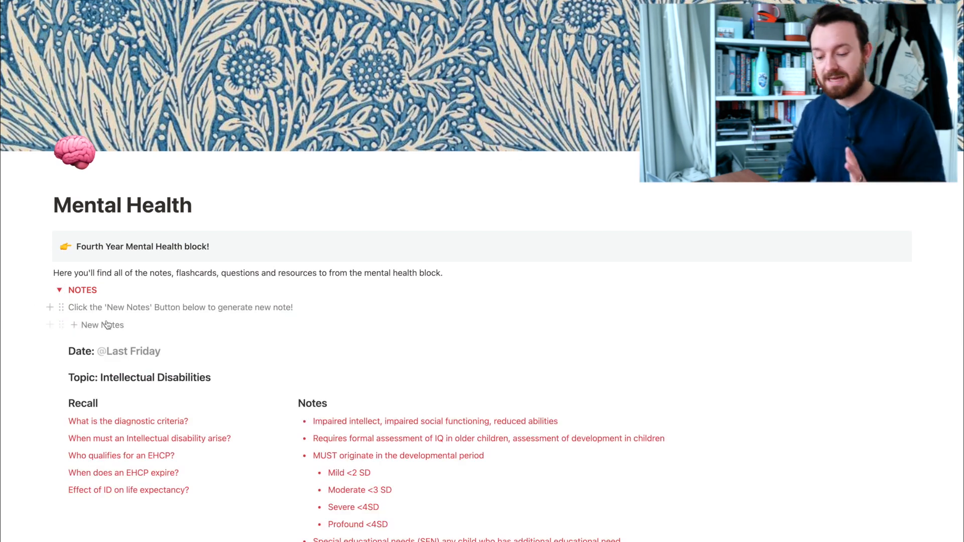
left_click(97, 327)
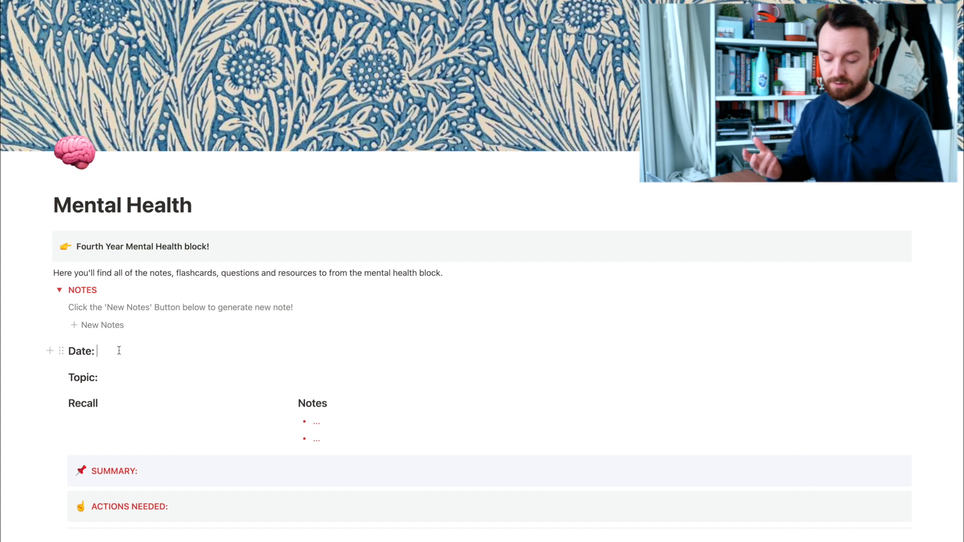
Date the new note with a mention of today and set its topic to "Lecture Notes"
type("@todat")
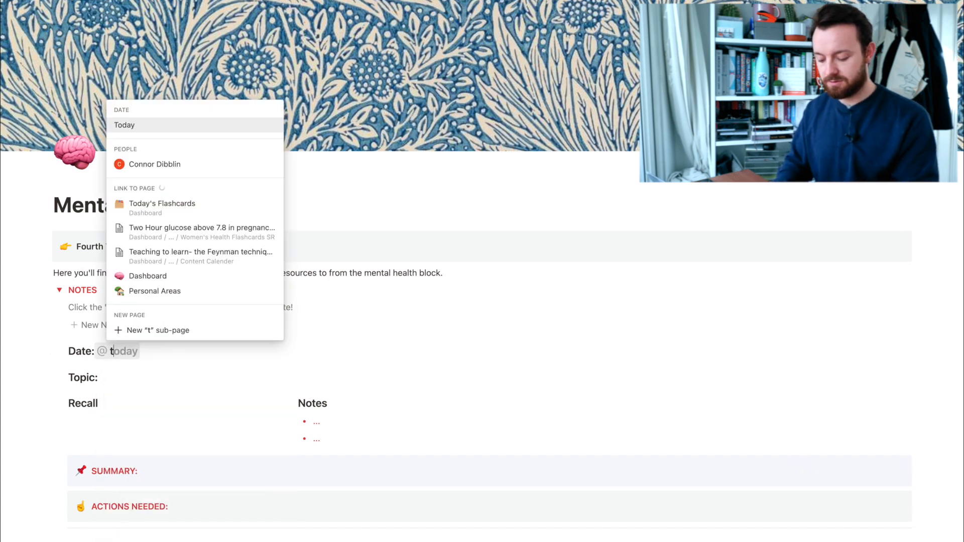
key("BackSpace")
type("y")
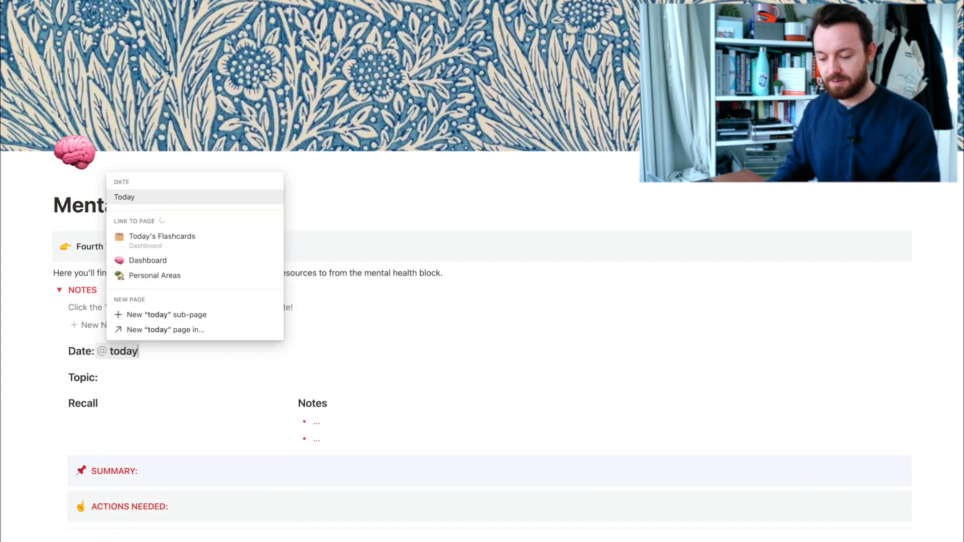
key("Return")
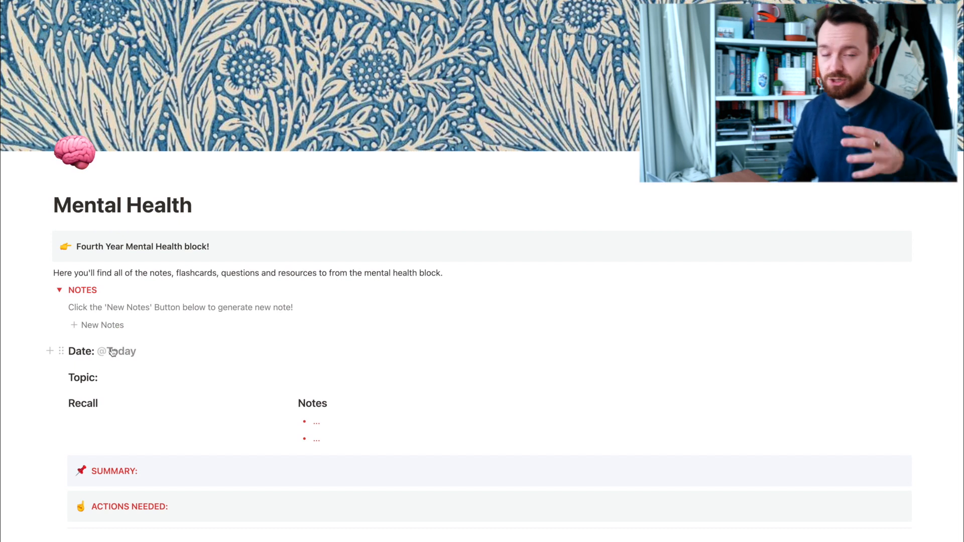
left_click(107, 382)
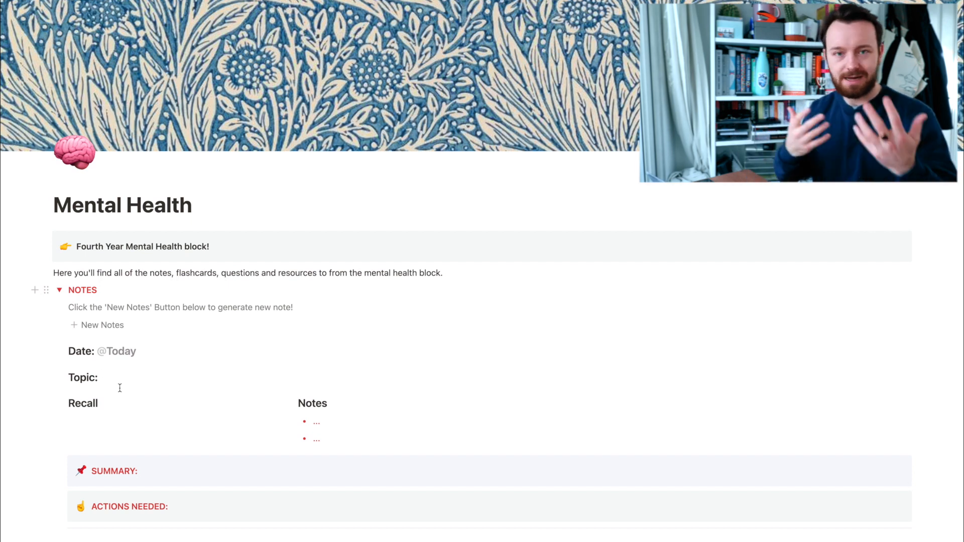
type("Le")
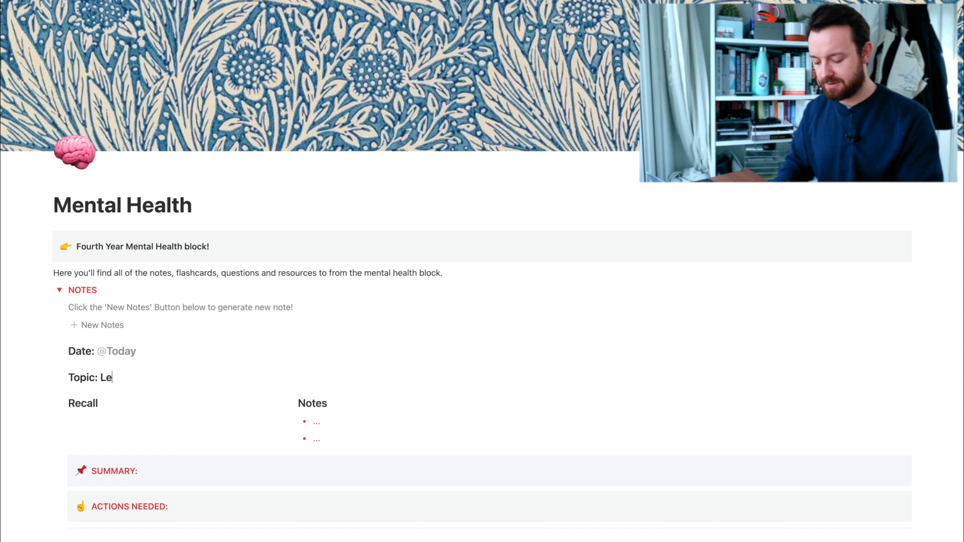
type("cture Notes")
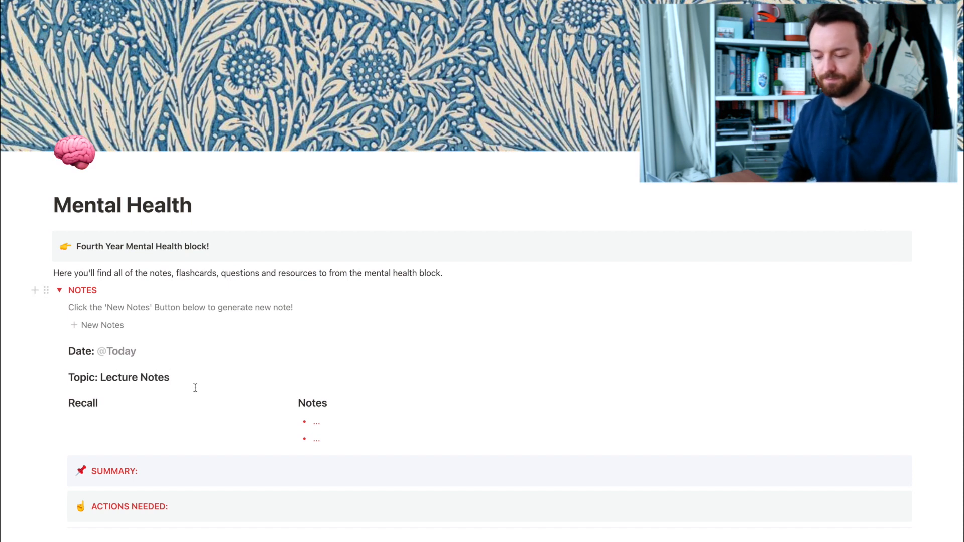
Replace the first placeholder bullet under Notes with "Topic 1" and nest three "points" bullets beneath it
scroll(226, 383, "down", 4)
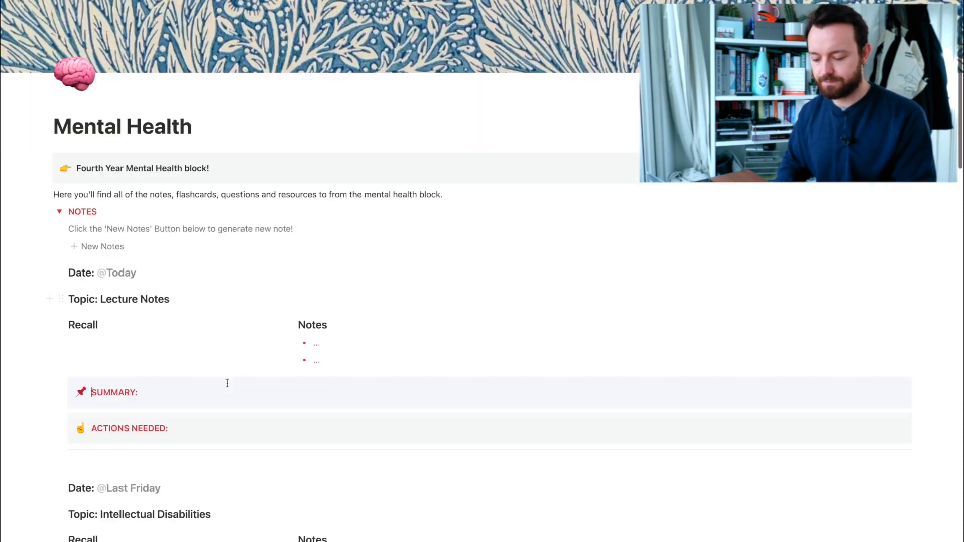
scroll(351, 307, "up", 2)
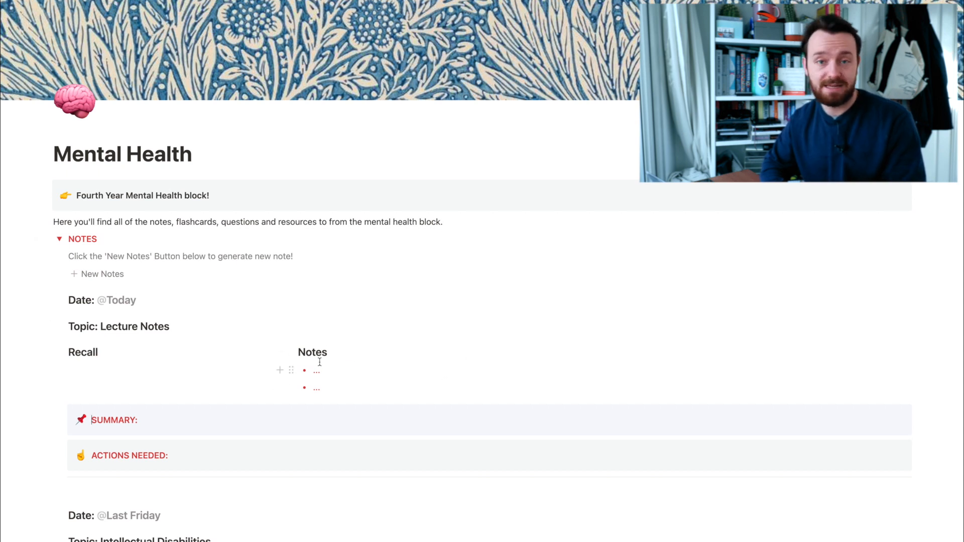
left_click(348, 371)
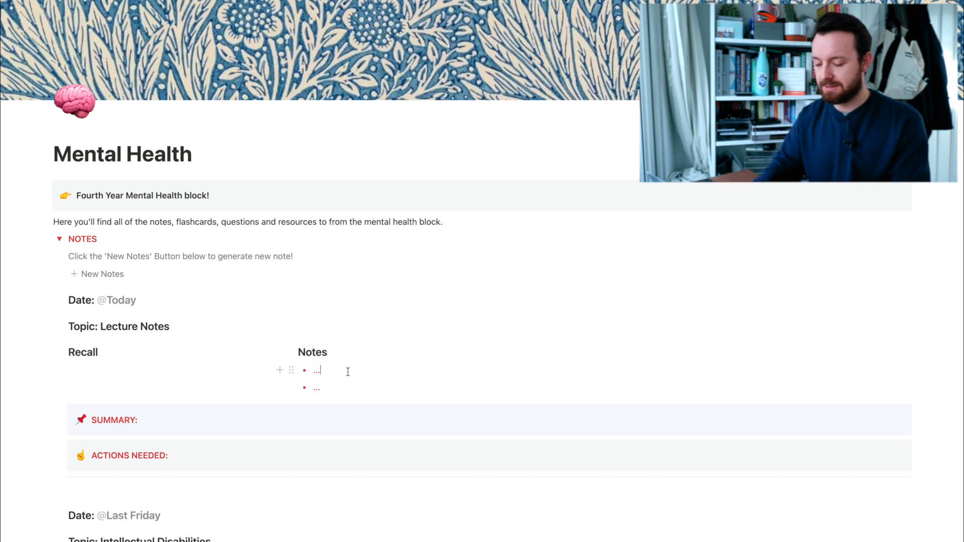
key("BackSpace")
key("BackSpace")
key("BackSpace")
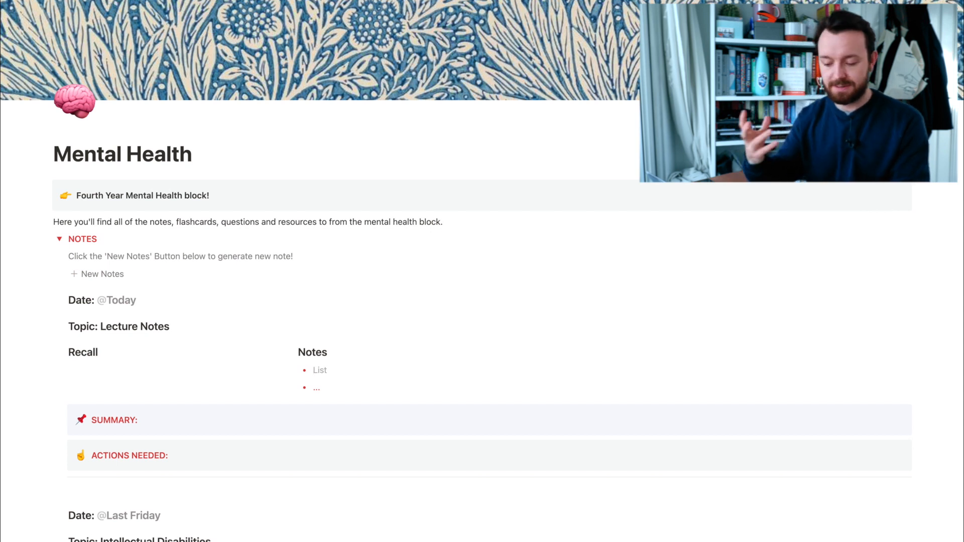
type("To")
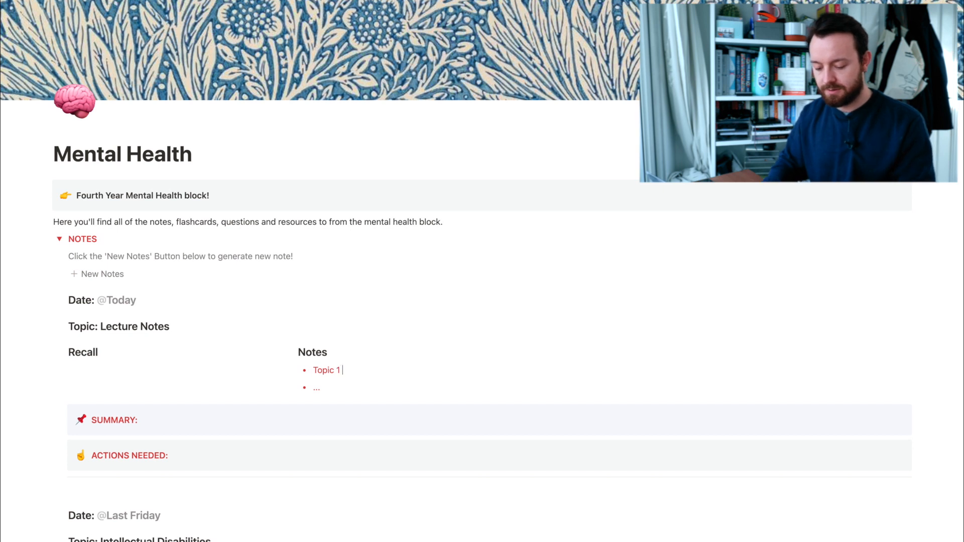
type("pic 1")
key("Return")
key("Tab")
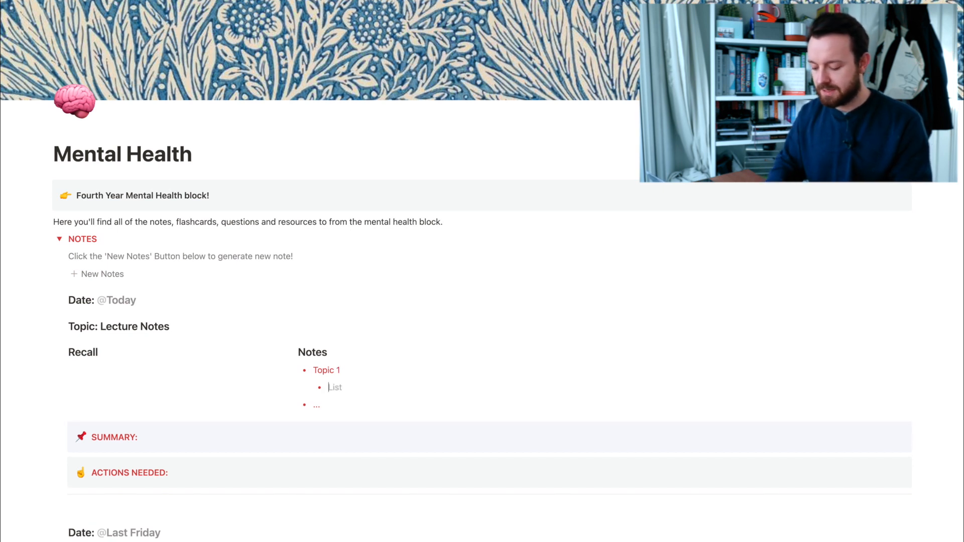
type("points")
key("Return")
type("points")
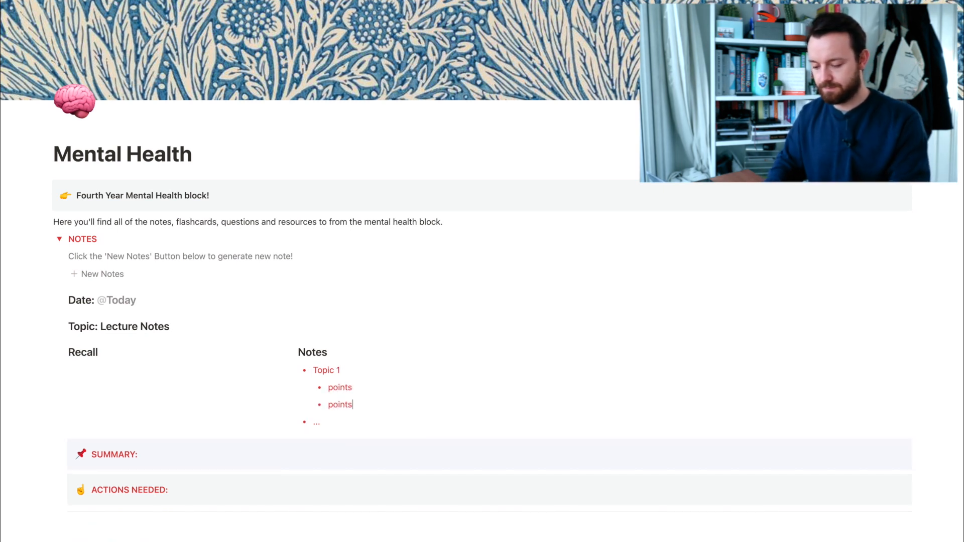
key("Return")
type("points")
Add a "Topic 2" bullet at the same level as Topic 1, followed by an empty bullet
key("Return")
key("shift+Tab")
type("Topic 2")
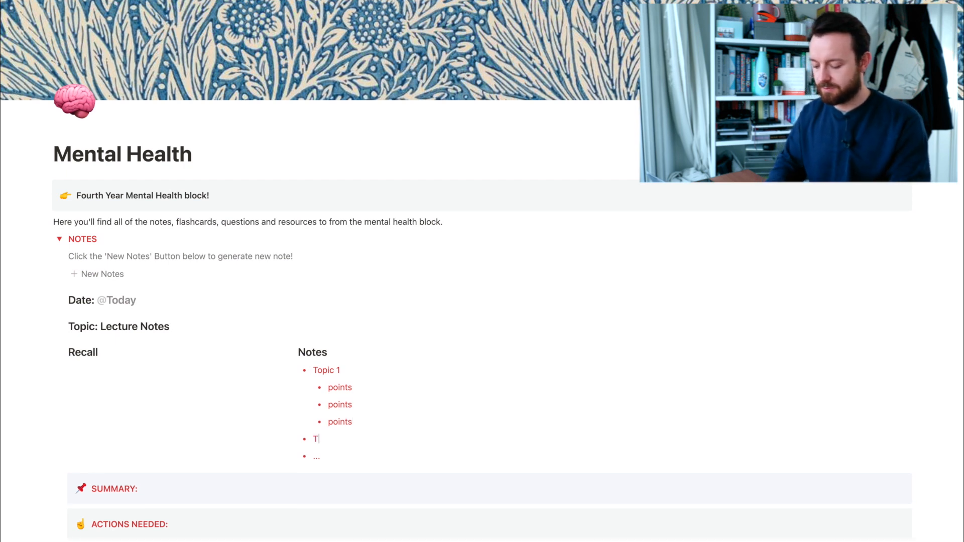
key("Return")
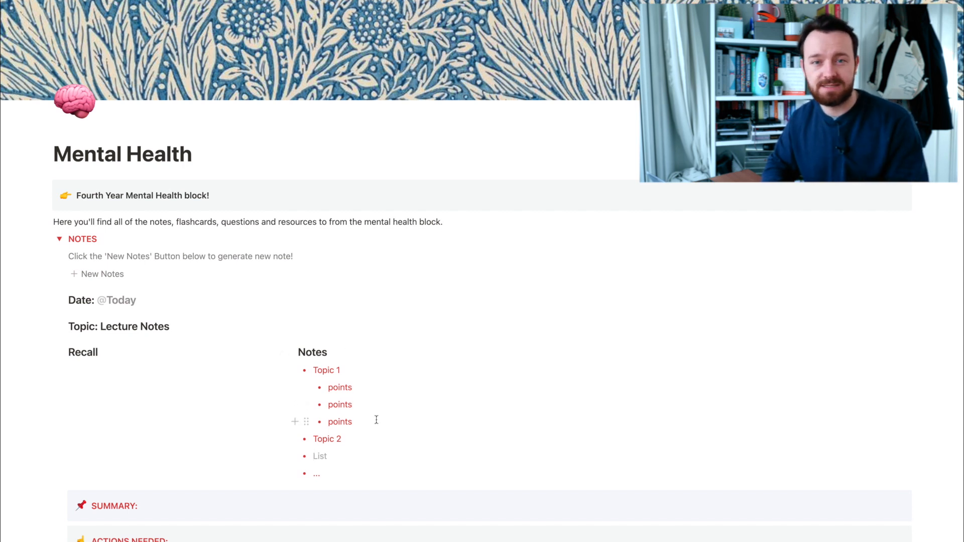
Under Recall, write the questions "What are the four chambers of the heart?", "What is the innervation?" and, after a blank line, "What was the date?"
scroll(350, 282, "down", 1)
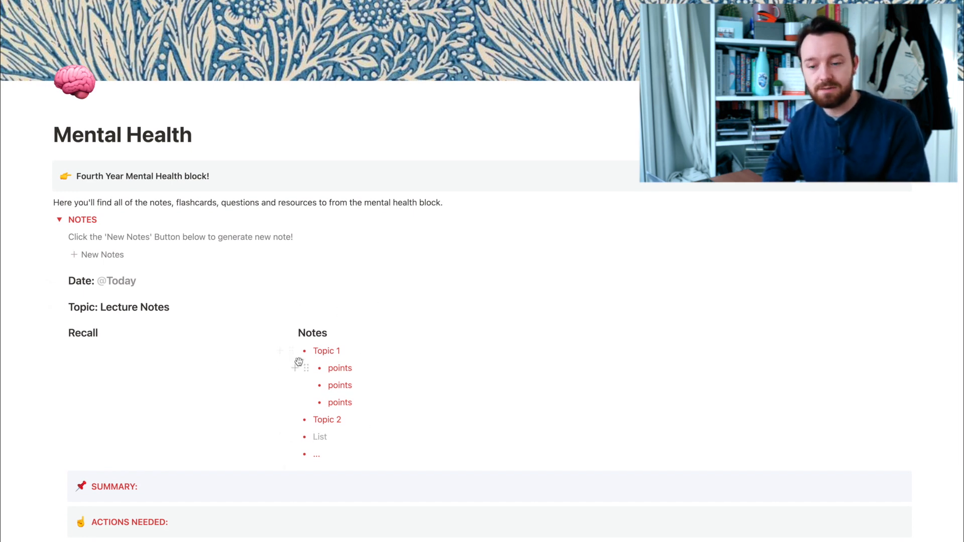
left_click(244, 486)
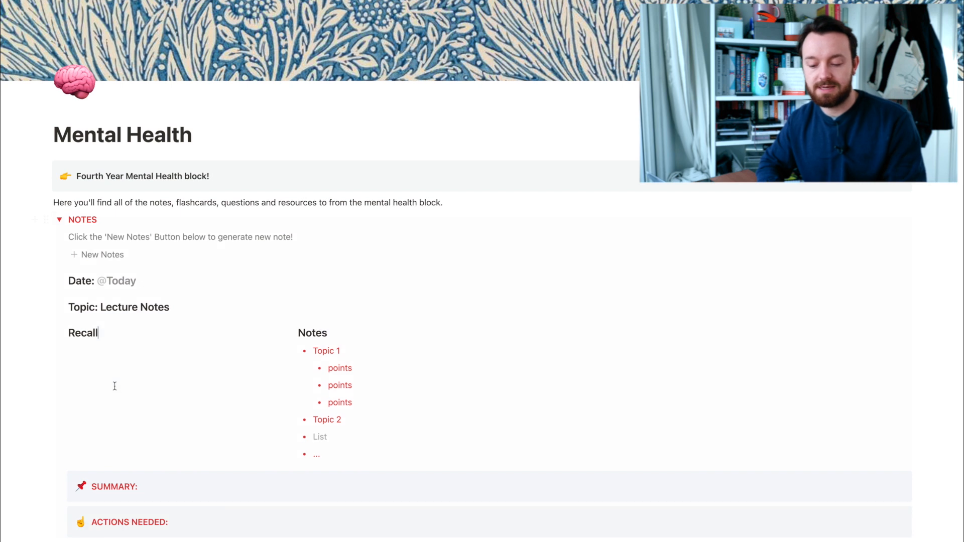
left_click(85, 354)
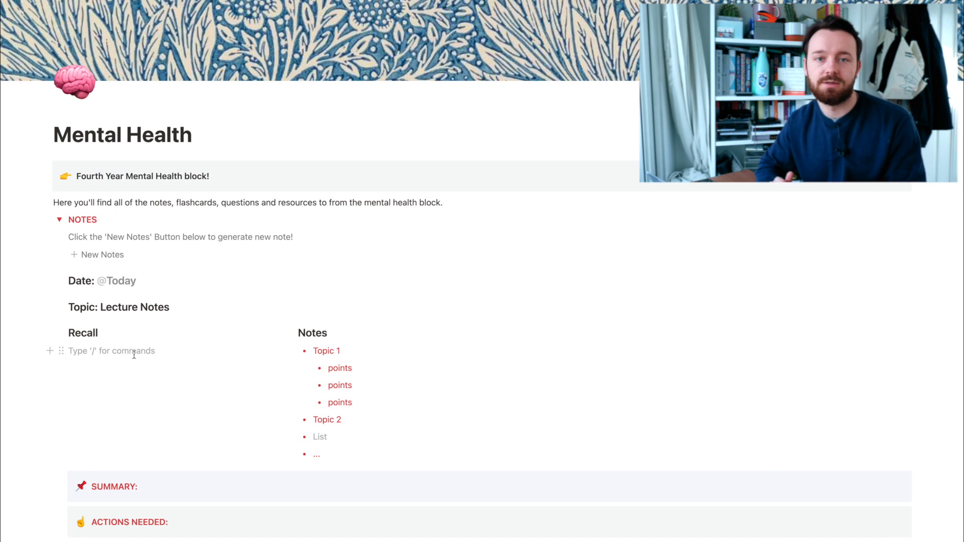
type("What are the four chambers of the heart")
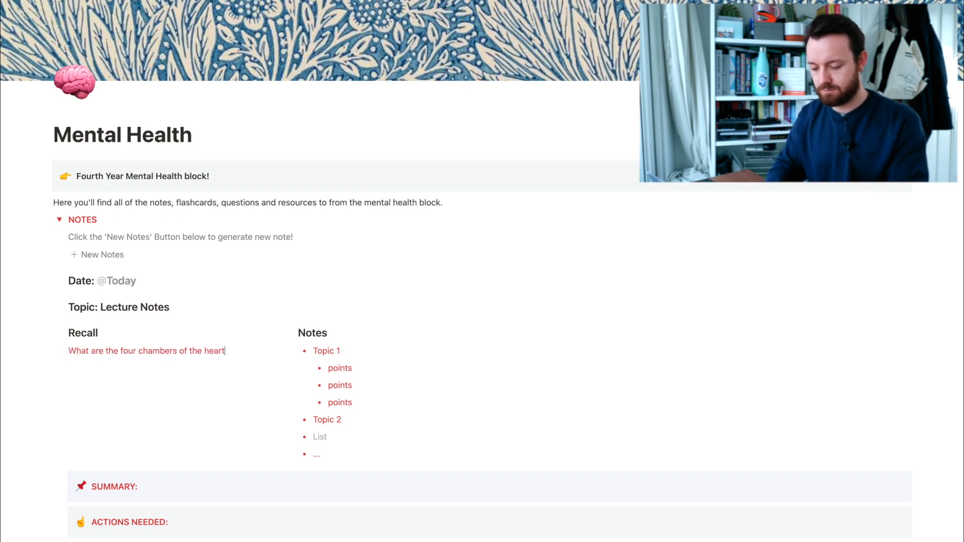
type("?")
key("Return")
type("Wha")
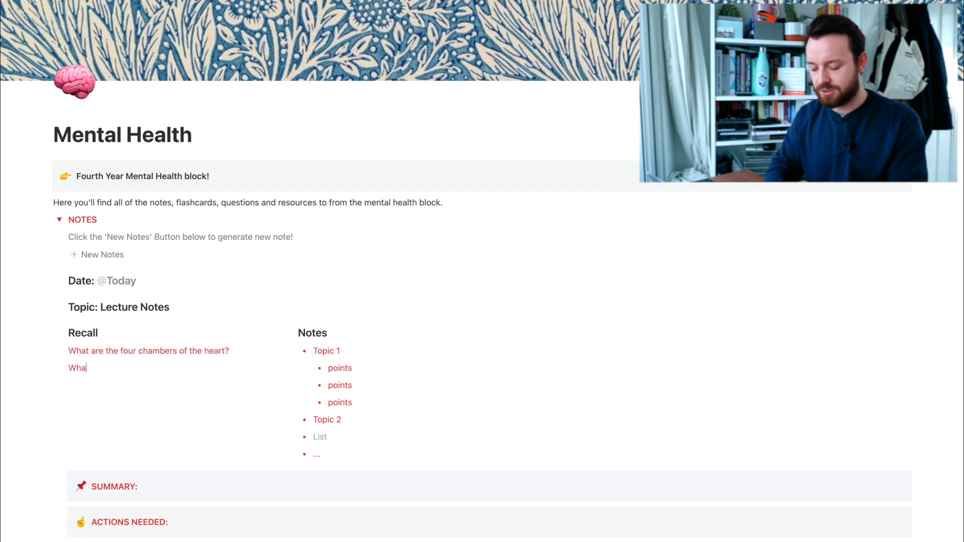
type("t is the innervation?")
key("Return")
key("Return")
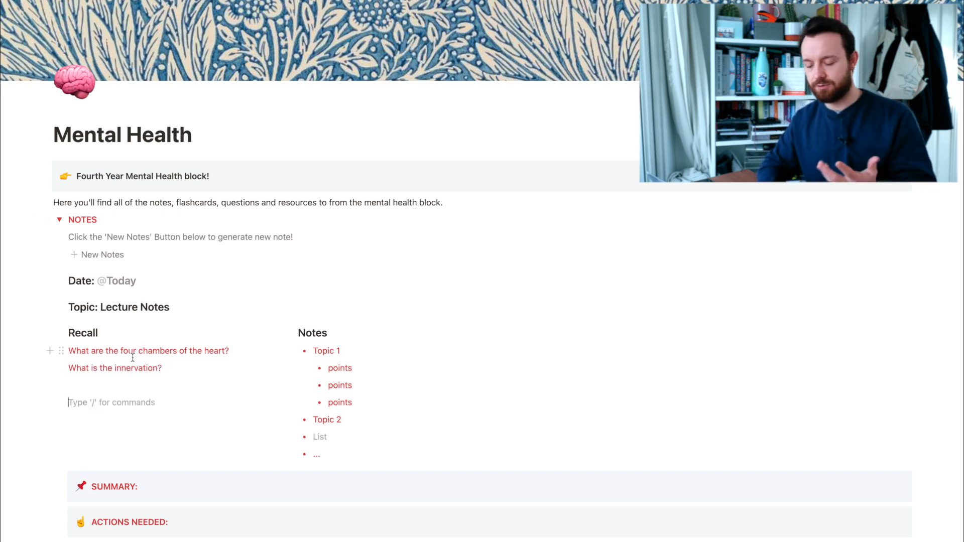
type("What ")
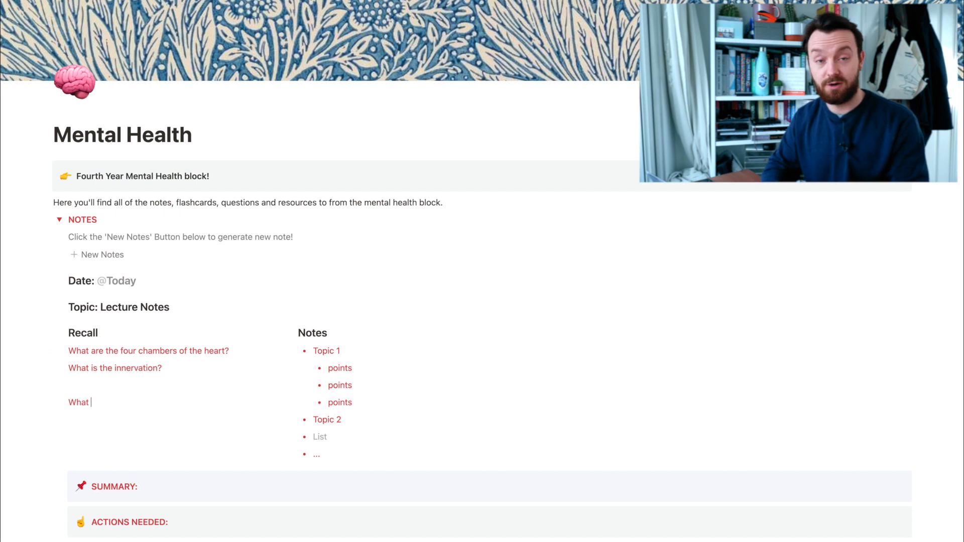
type("was the date?")
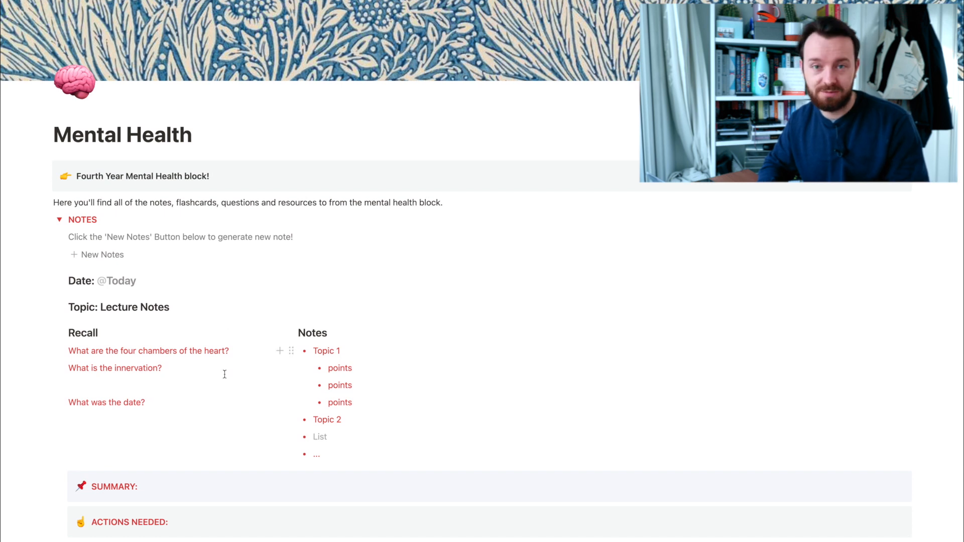
Fill in the new note's summary with "Summary done" and its actions needed with "See the heart in 3D."
scroll(342, 351, "down", 2)
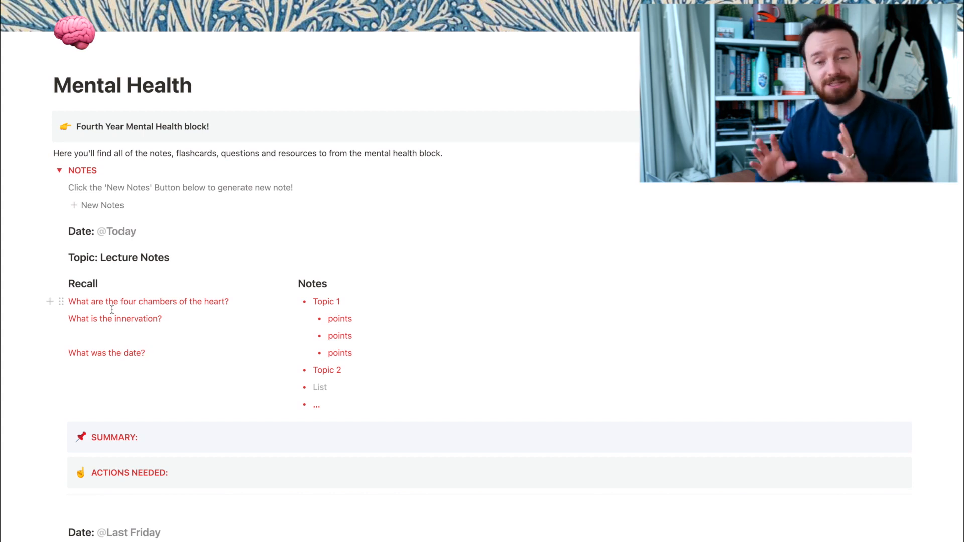
left_click(151, 437)
type("Summary done")
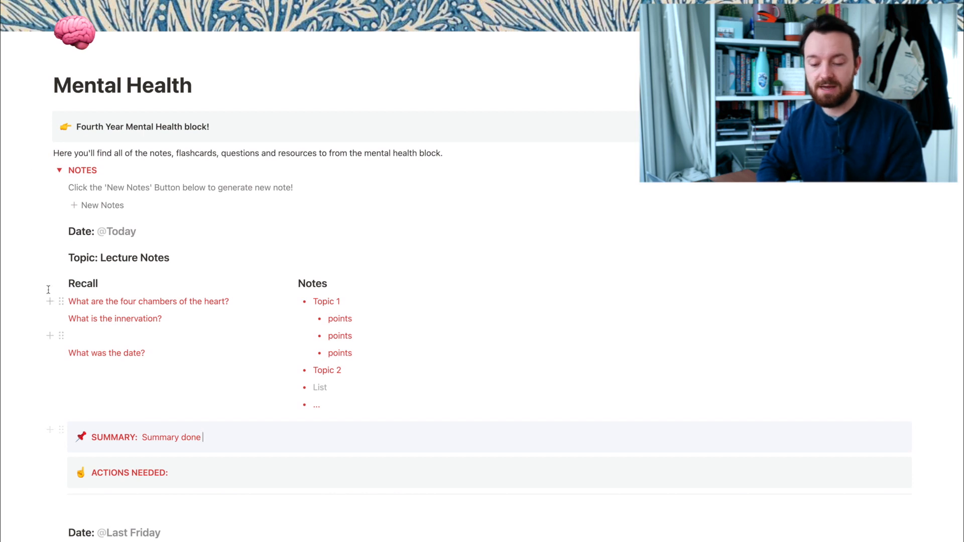
left_click(200, 471)
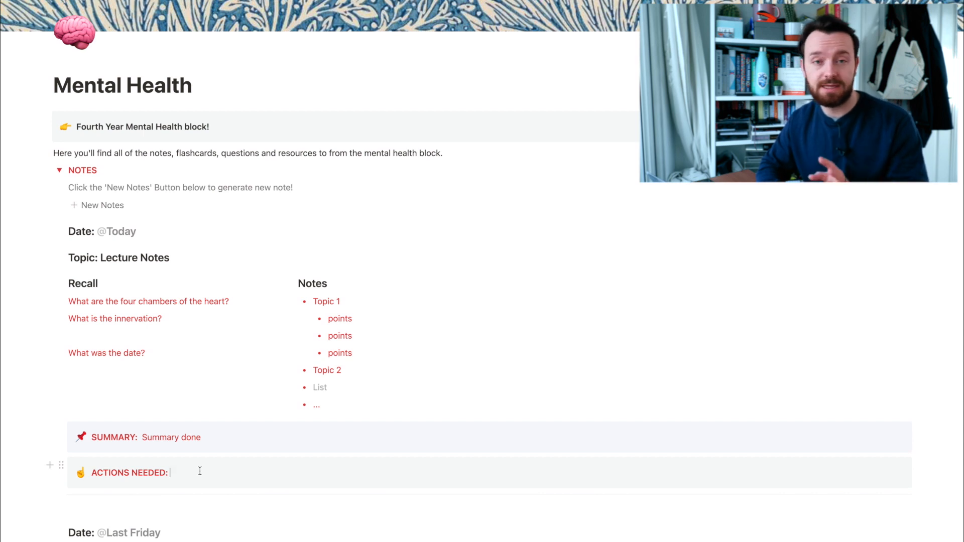
scroll(200, 471, "down", 1)
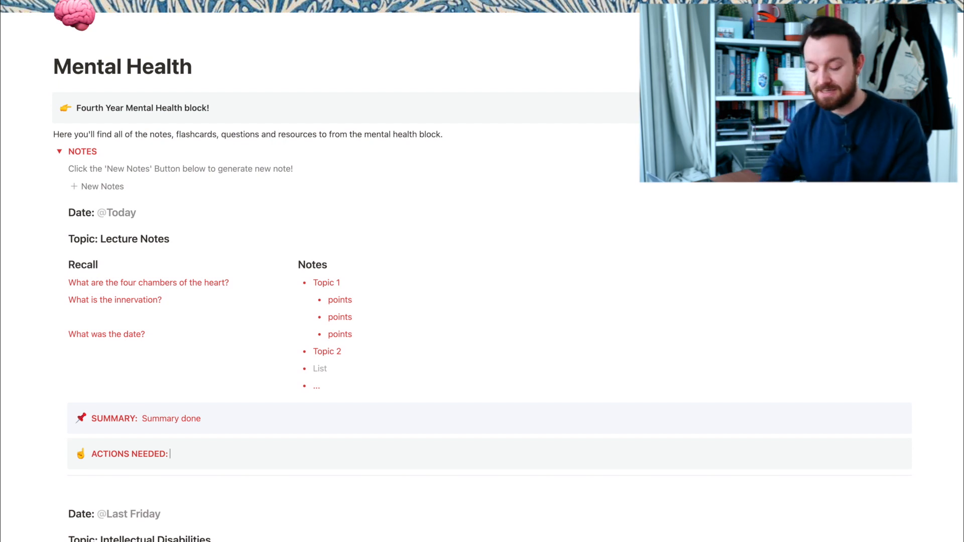
type("See the heart in 3D.")
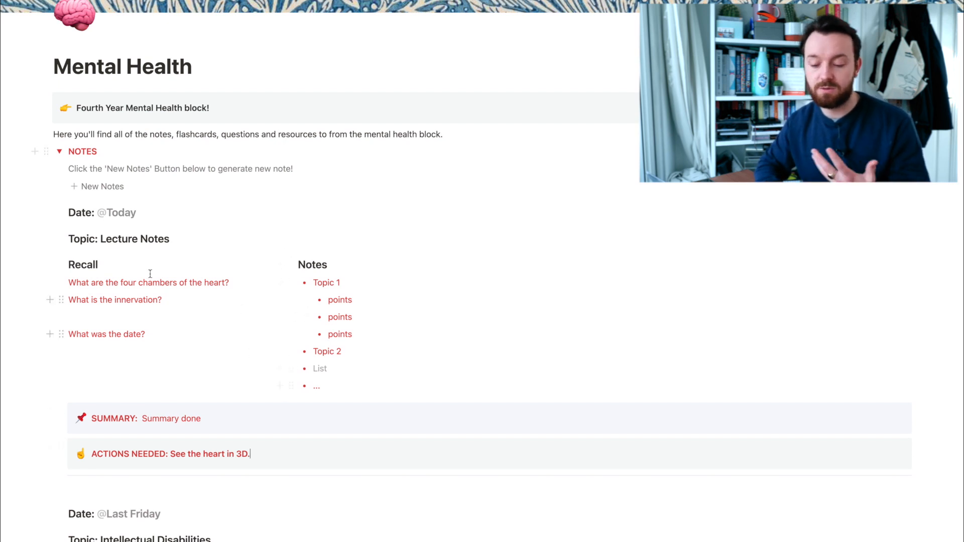
Insert an empty line below the heart chambers question and select the contents of the Recall column
left_click(234, 281)
key("Return")
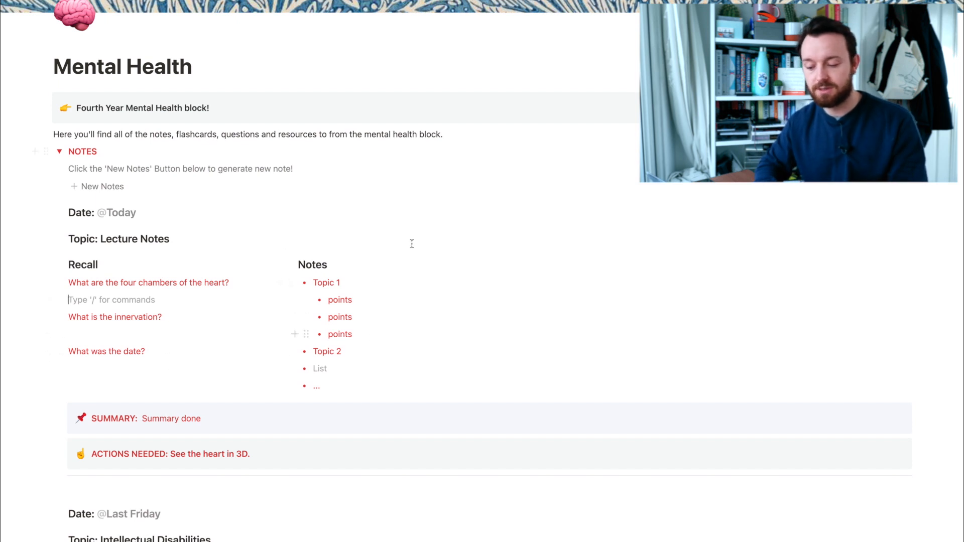
left_click_drag(70, 261, 161, 339)
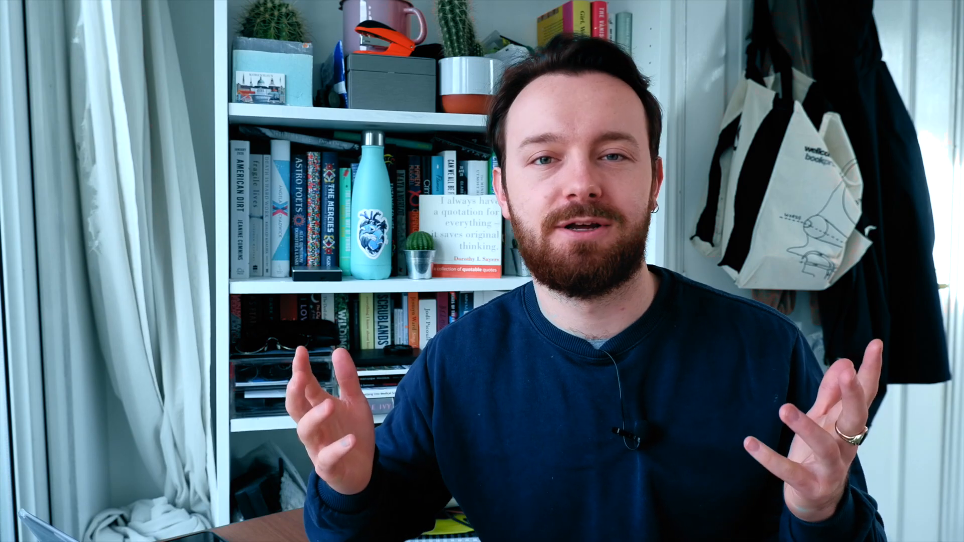